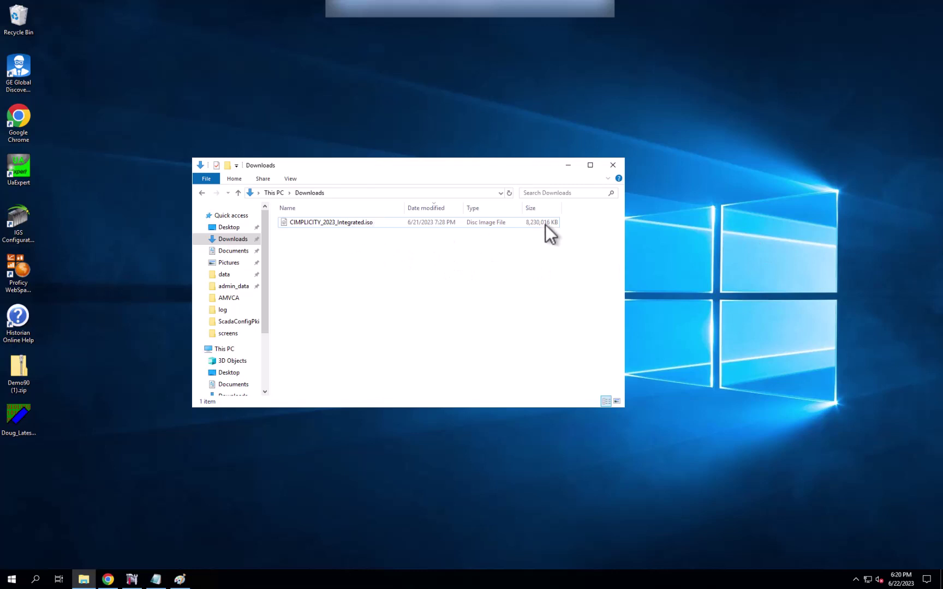
# - Mount CIMPLICITY_2023_Integrated.iso and run Setup.bat, allowing it past the SmartScreen warning
pyautogui.doubleClick(336, 224)
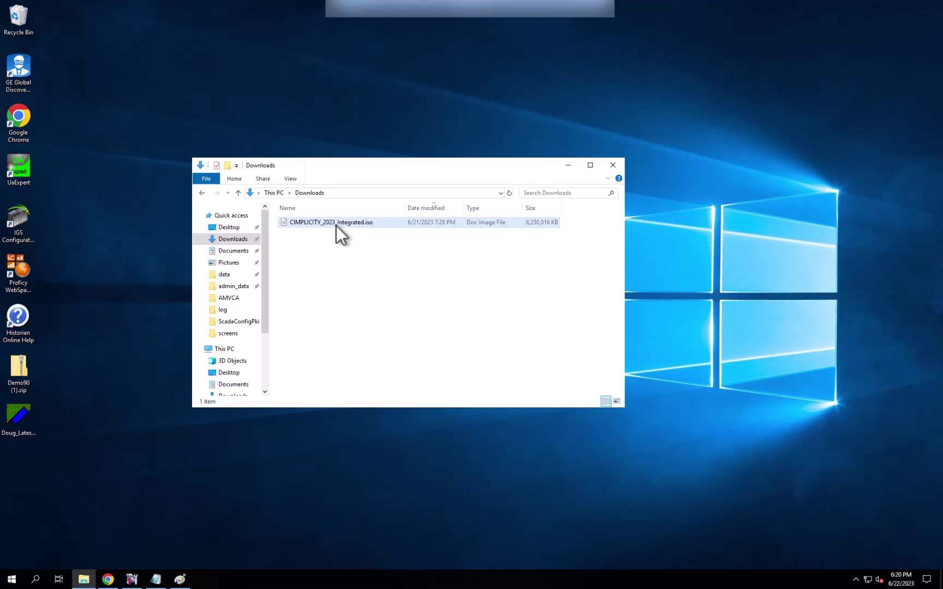
pyautogui.click(493, 300)
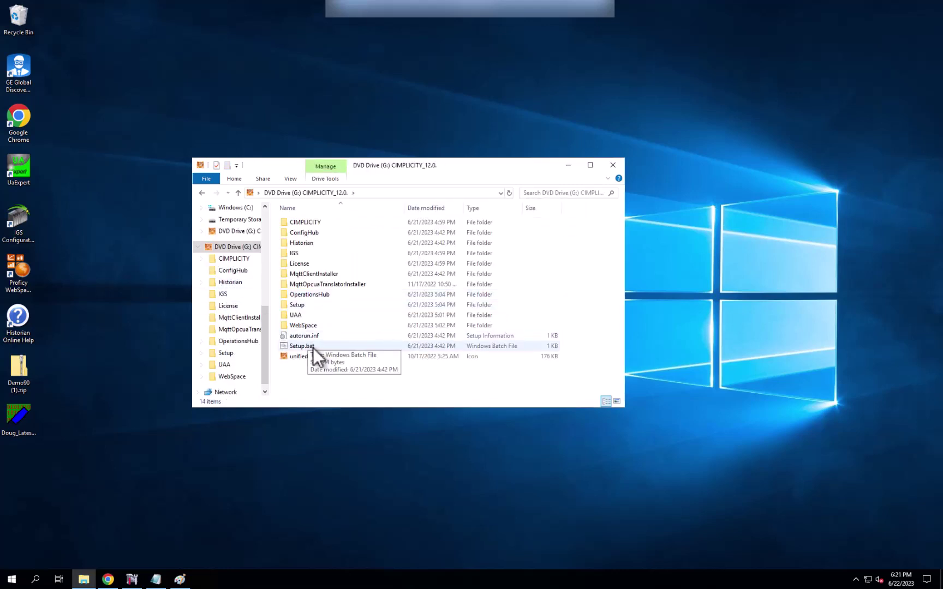
pyautogui.doubleClick(312, 348)
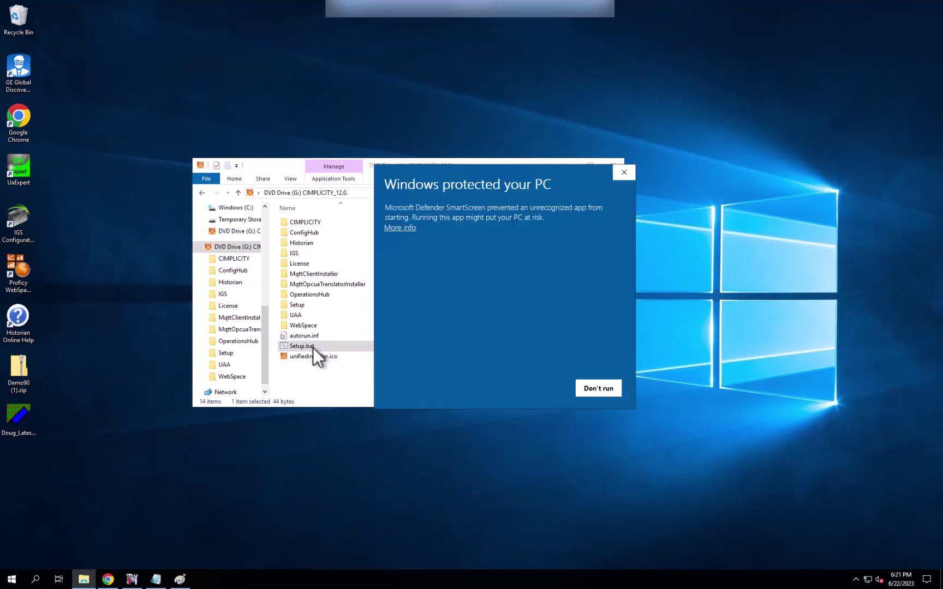
pyautogui.click(411, 230)
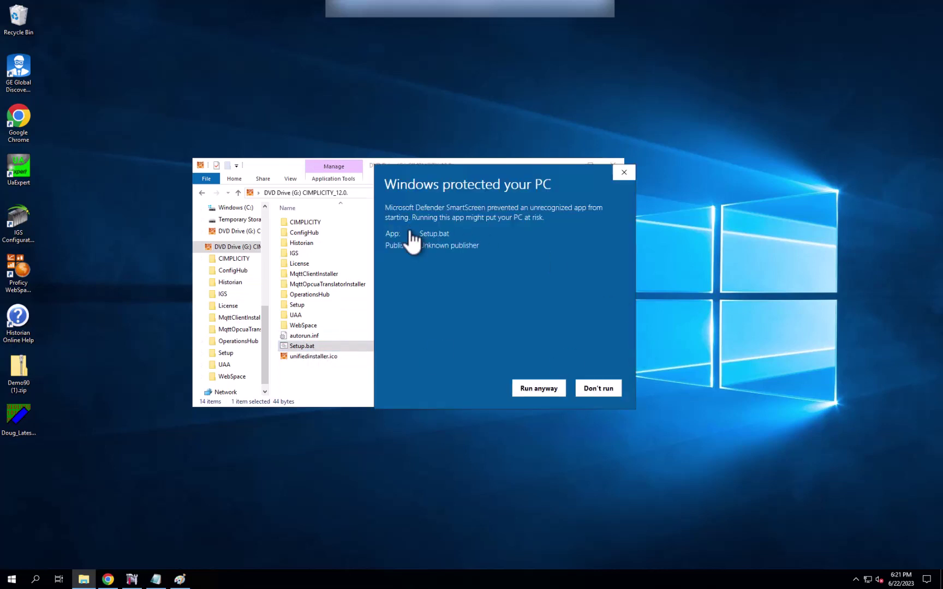
pyautogui.click(549, 389)
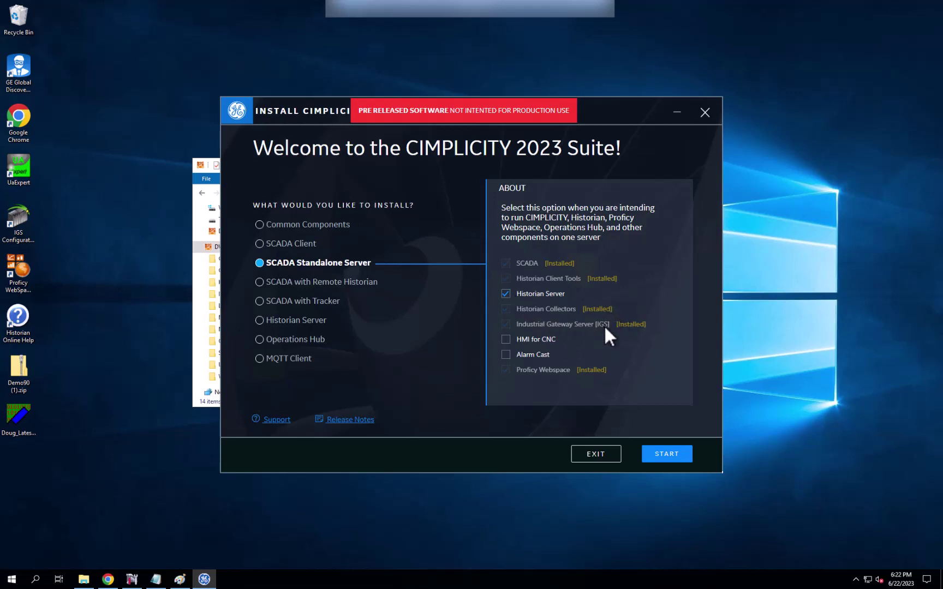
# - Preview the Common Components, SCADA Client, SCADA with Remote Historian and SCADA with Tracker bundles, ending on Historian Server
pyautogui.click(295, 225)
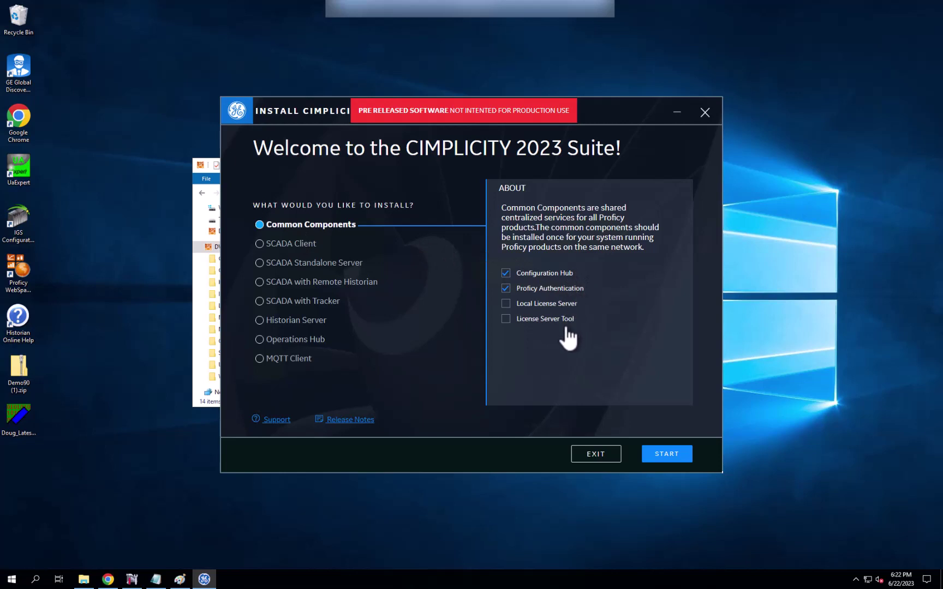
pyautogui.click(279, 252)
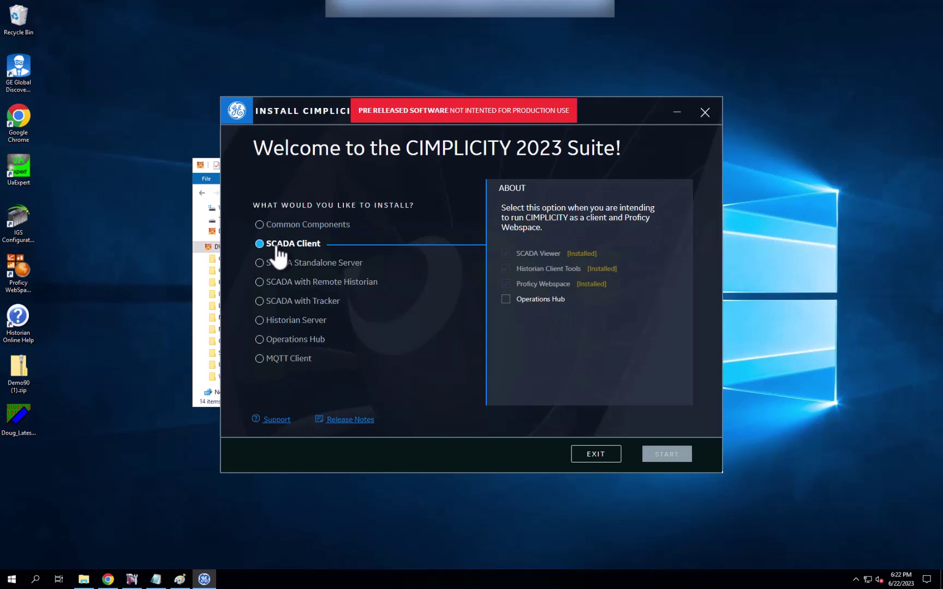
pyautogui.click(294, 284)
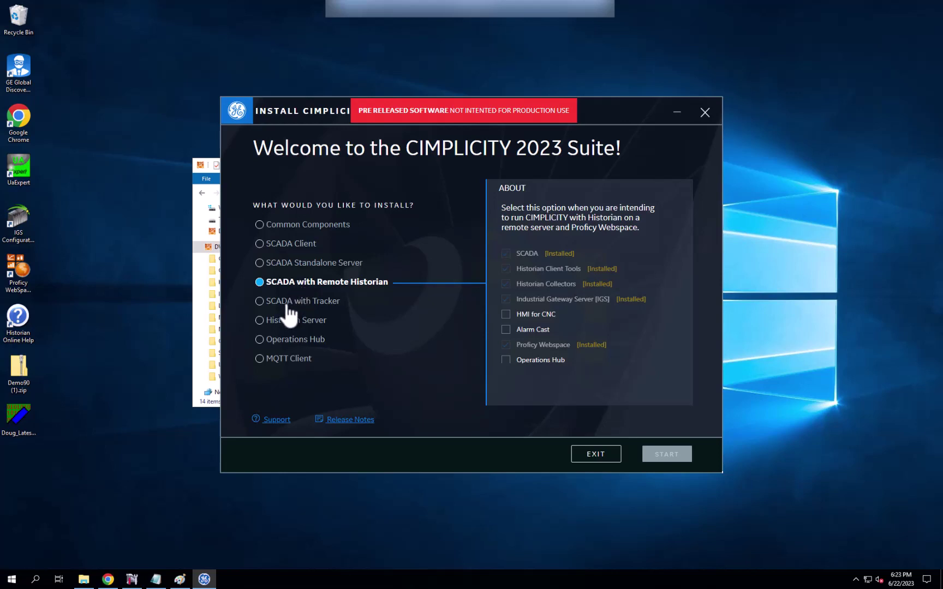
pyautogui.click(287, 304)
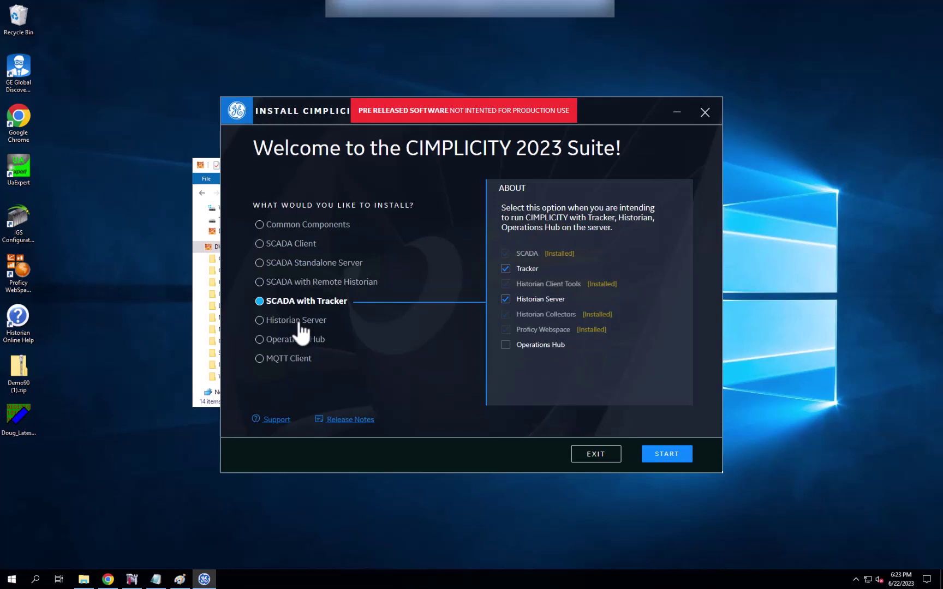
pyautogui.click(300, 323)
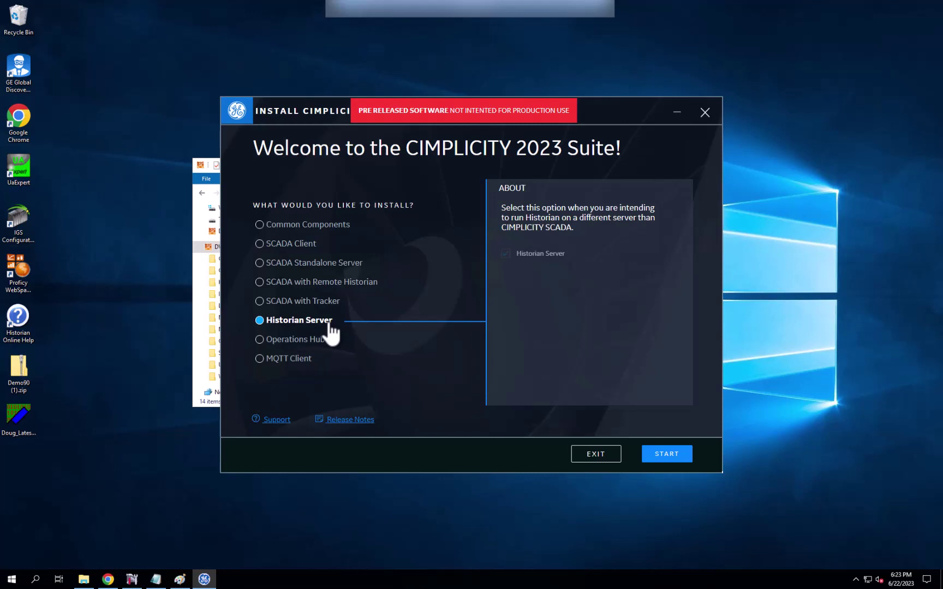
# - Preview the Operations Hub bundle, then leave MQTT Client selected
pyautogui.click(322, 343)
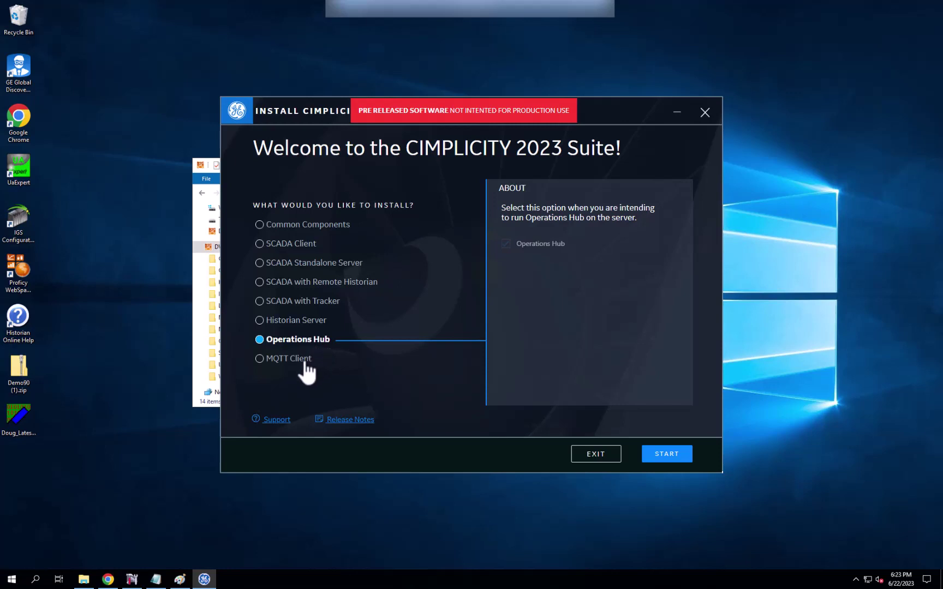
pyautogui.click(307, 360)
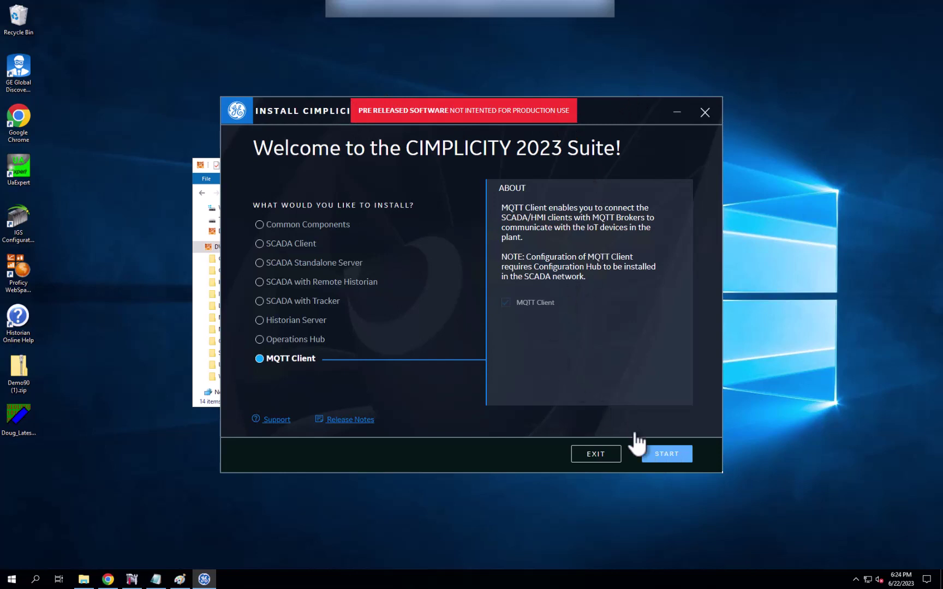
# - Start a Common Components install, accept the license and keep C:\Program Files (x86)\Proficy as the location
pyautogui.click(320, 229)
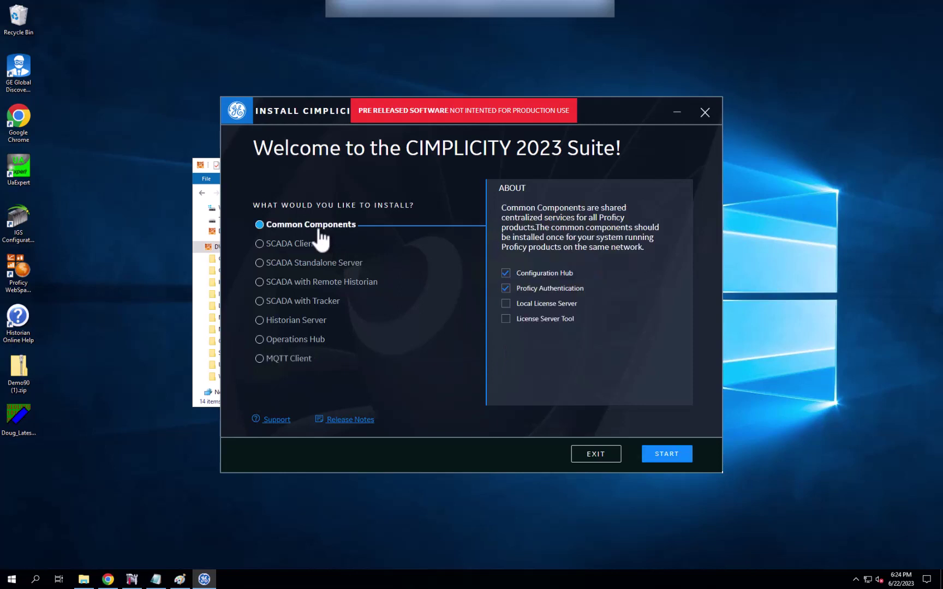
pyautogui.click(667, 454)
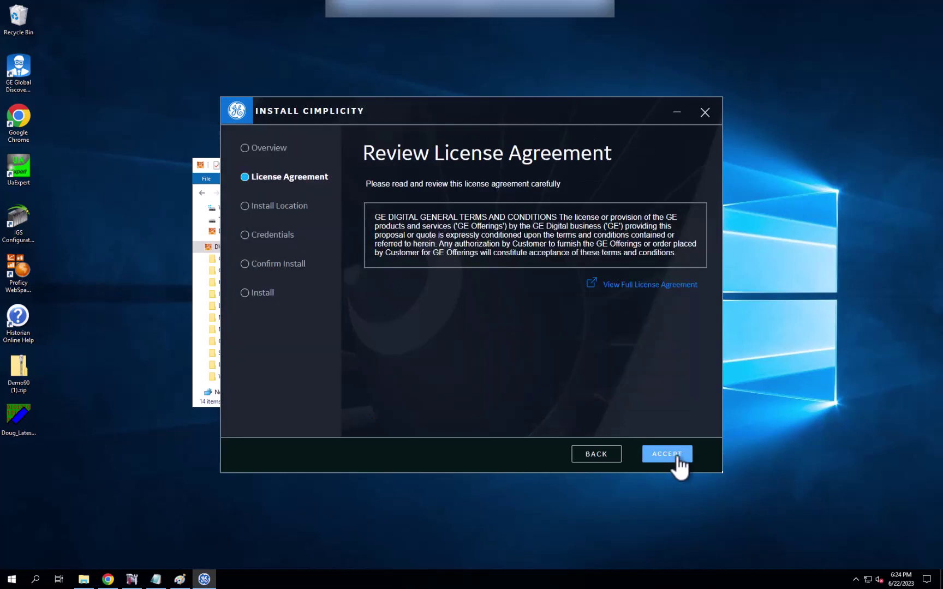
pyautogui.click(679, 457)
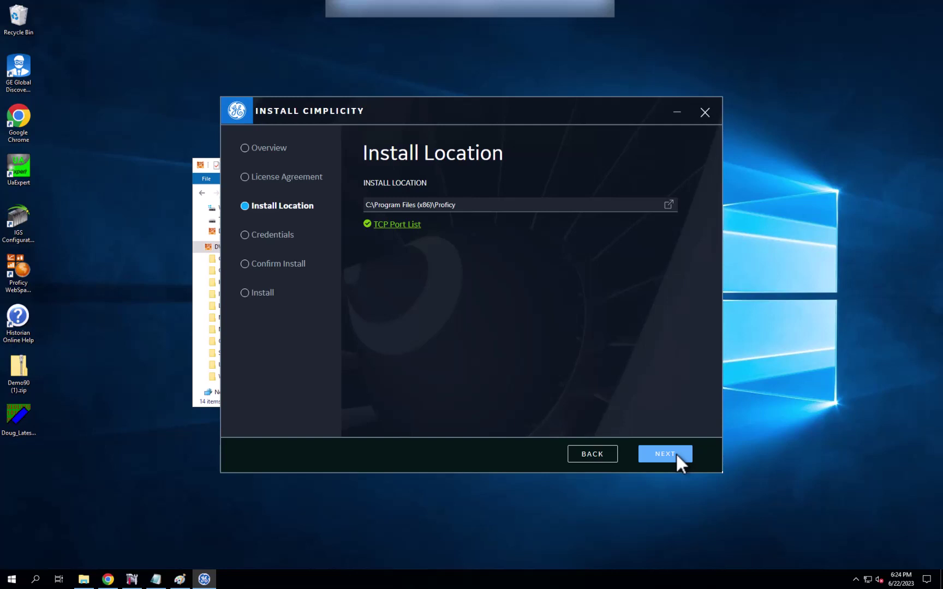
pyautogui.click(677, 457)
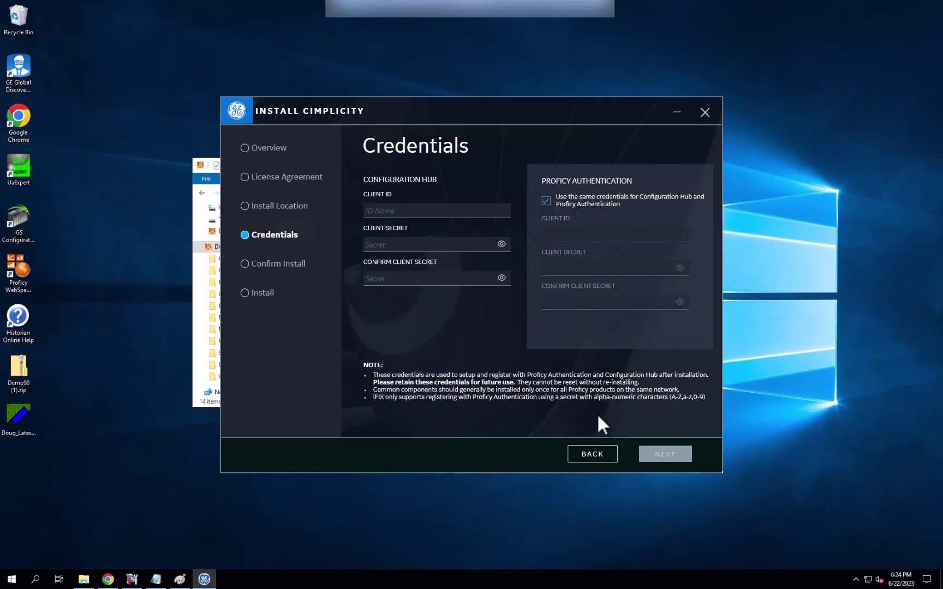
# - Browse the disc's Historian\WebComponents folder, then return to the CIMPLICITY_12.0 drive root
pyautogui.click(84, 580)
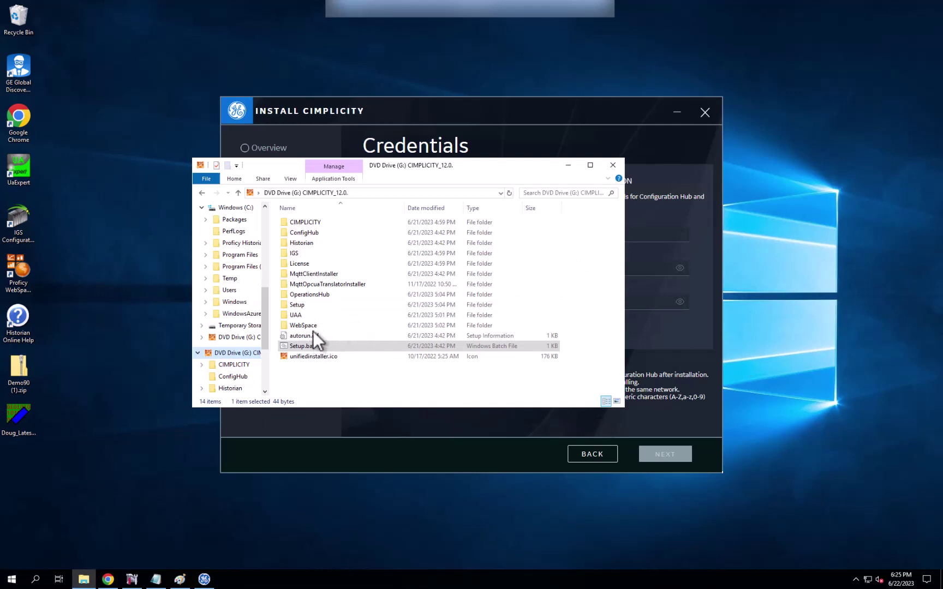
pyautogui.doubleClick(304, 244)
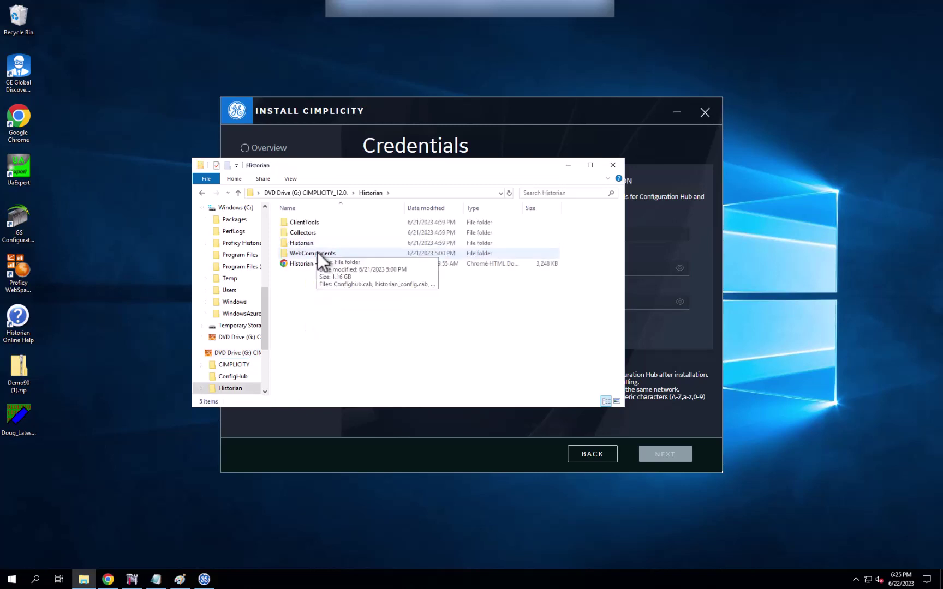
pyautogui.doubleClick(317, 253)
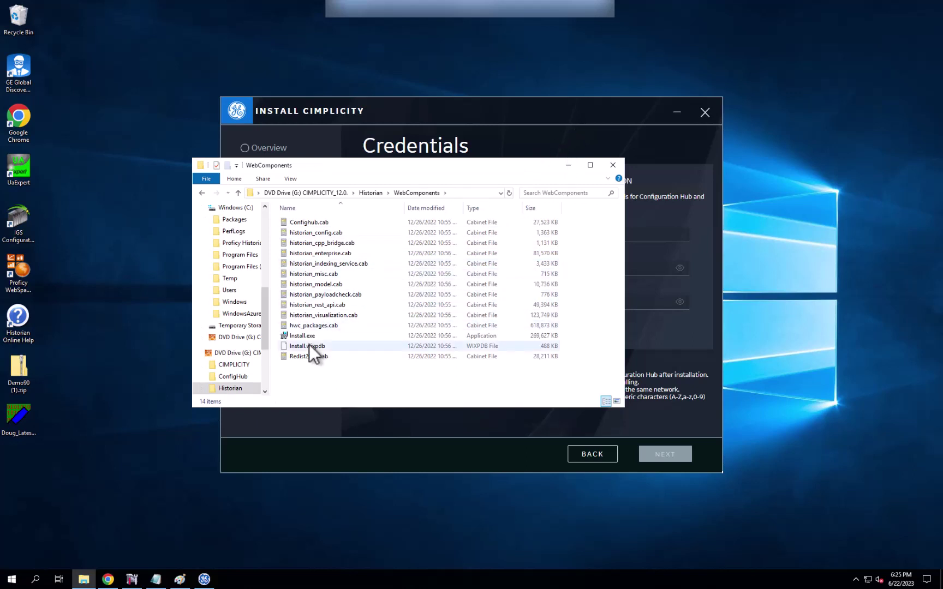
pyautogui.click(375, 196)
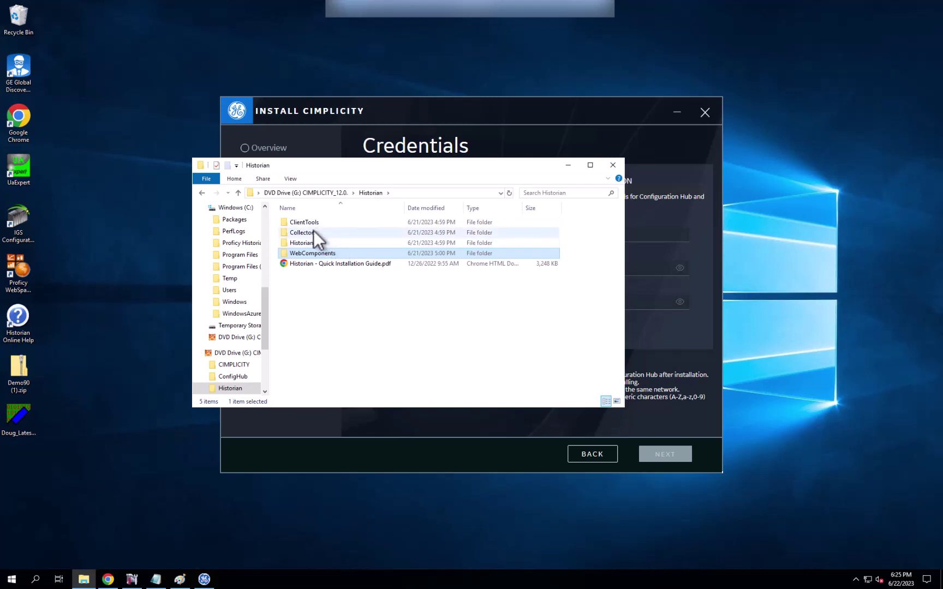
pyautogui.click(341, 193)
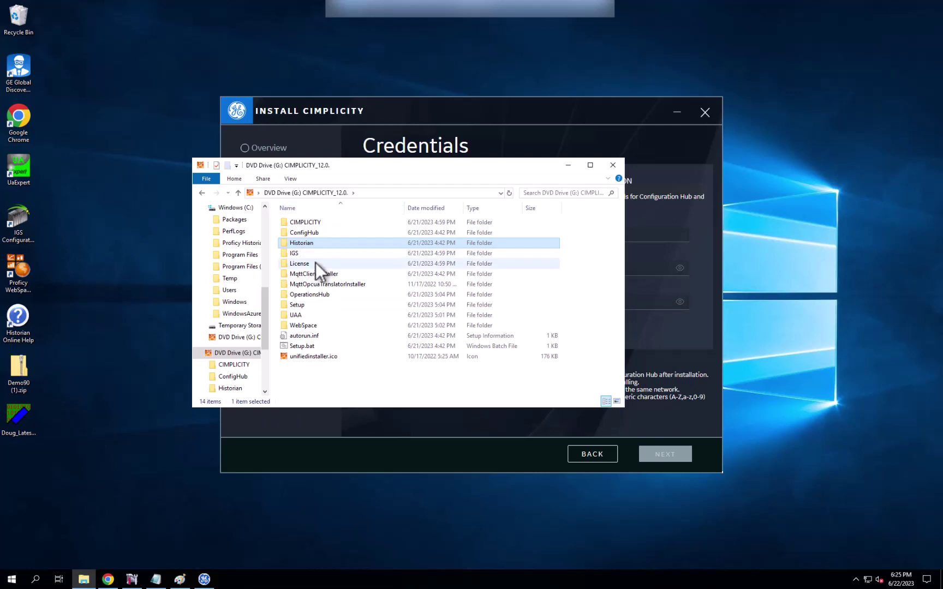
# - Open the disc's CIMPLICITY\Setup\help folder and step the installer back to Install Location
pyautogui.doubleClick(313, 222)
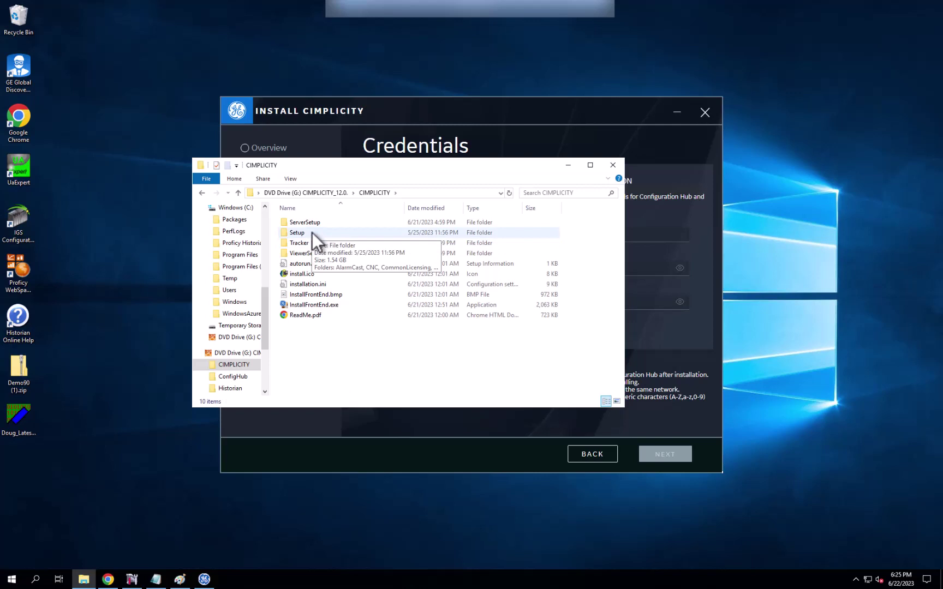
pyautogui.doubleClick(313, 233)
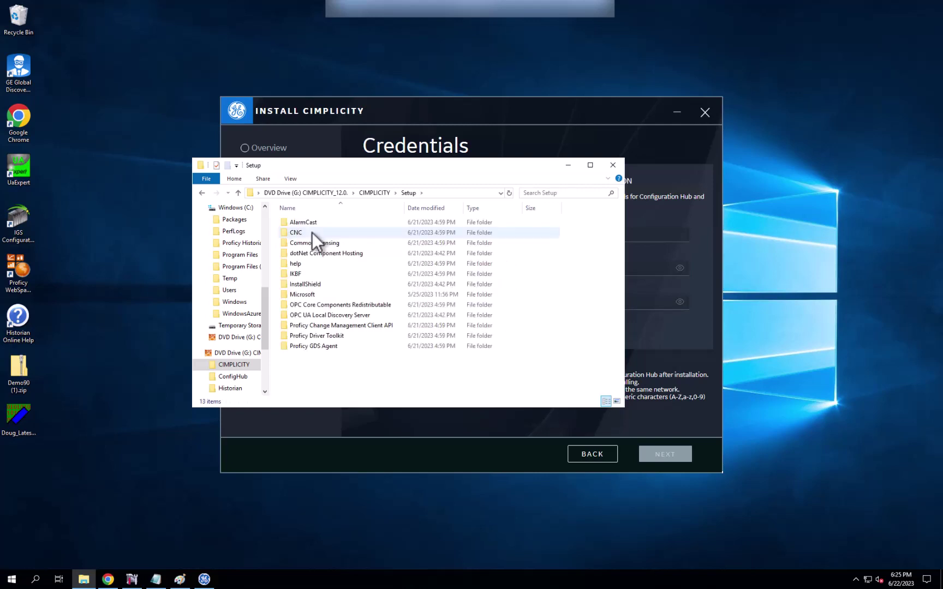
pyautogui.doubleClick(305, 264)
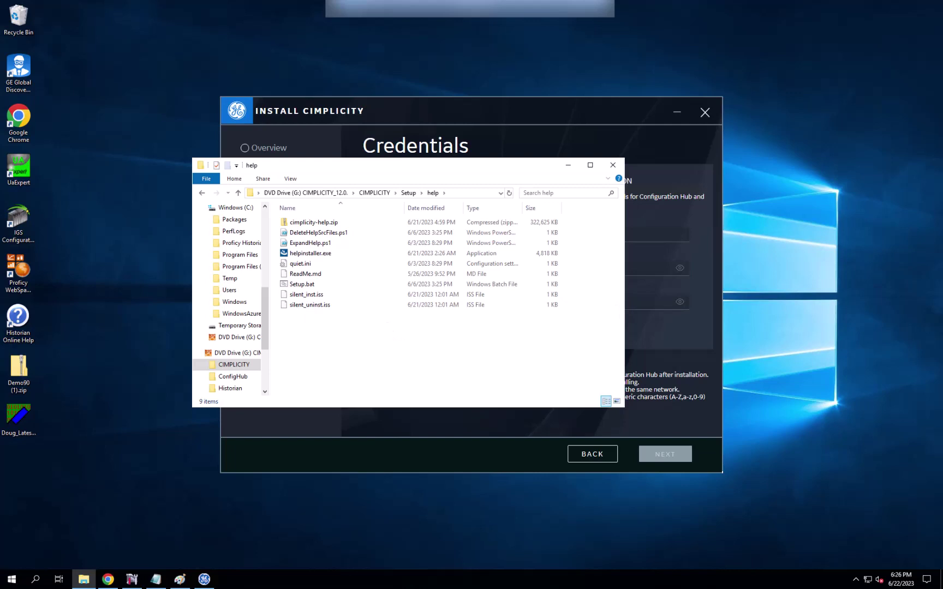
pyautogui.click(592, 454)
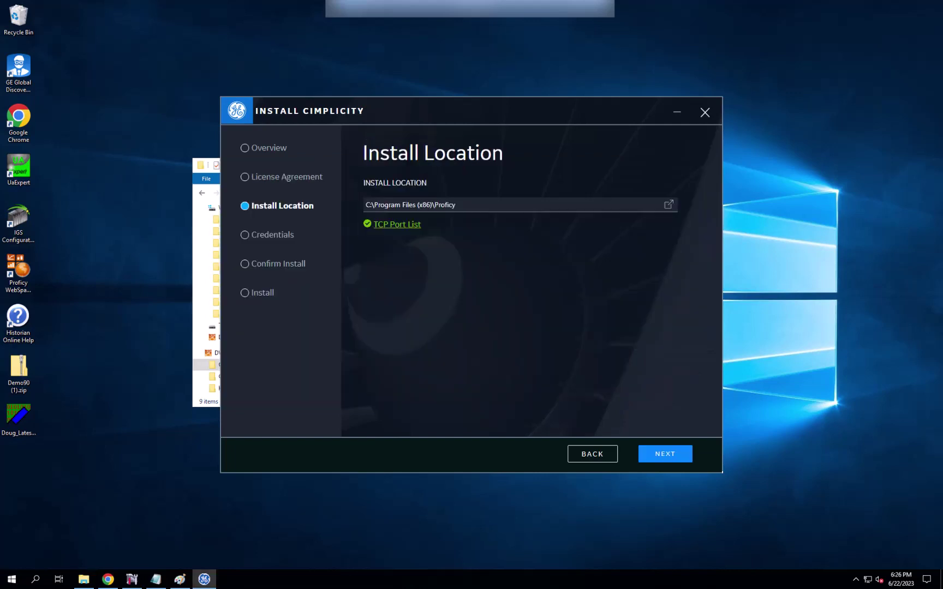
pyautogui.click(396, 229)
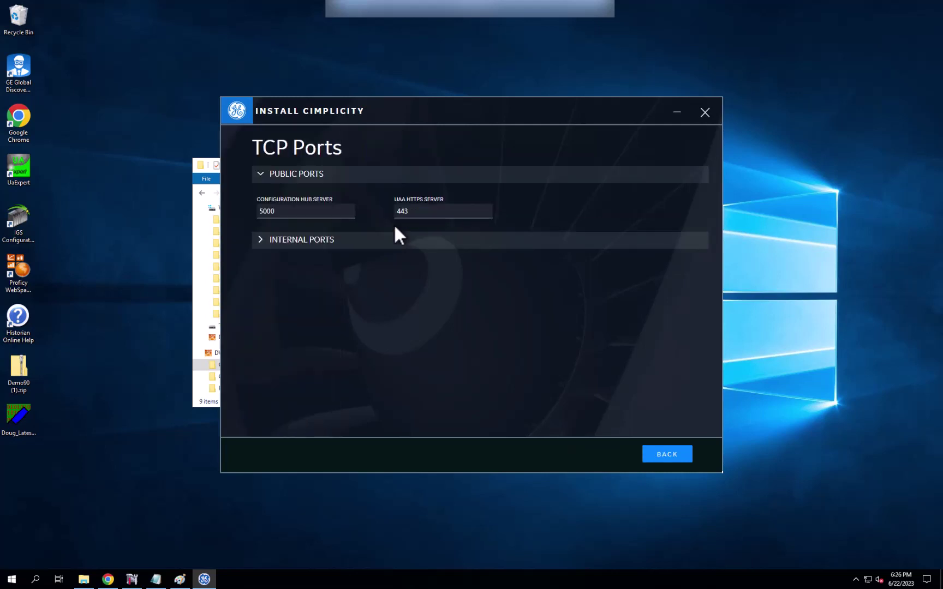
pyautogui.click(265, 247)
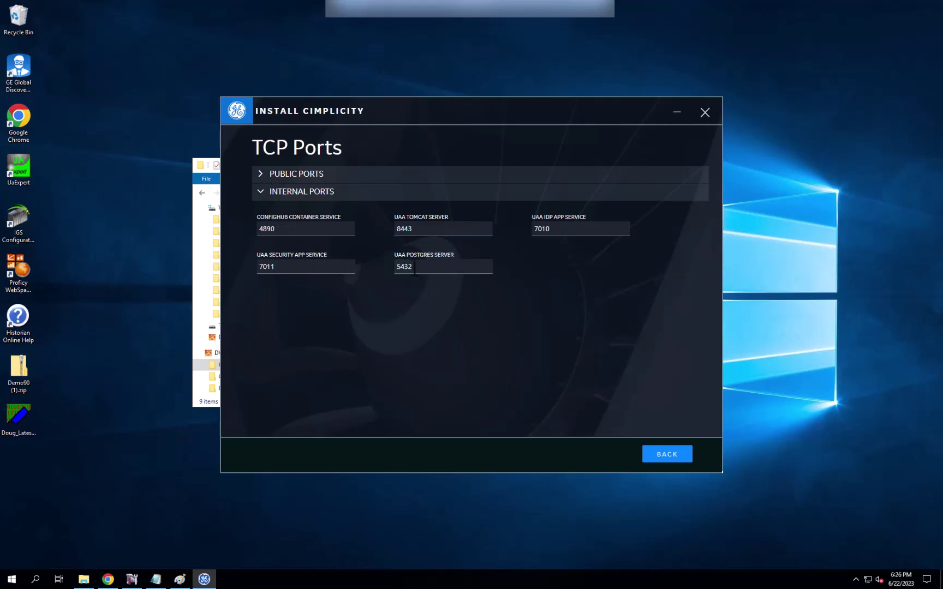
pyautogui.click(262, 179)
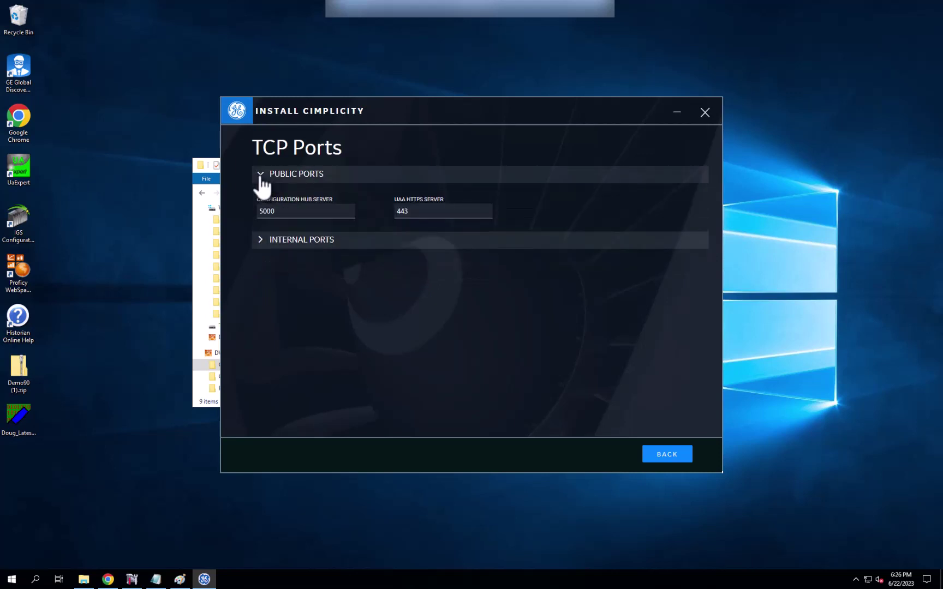
# - Start the install and page through the Did you know tips until it reaches 100%
pyautogui.click(662, 458)
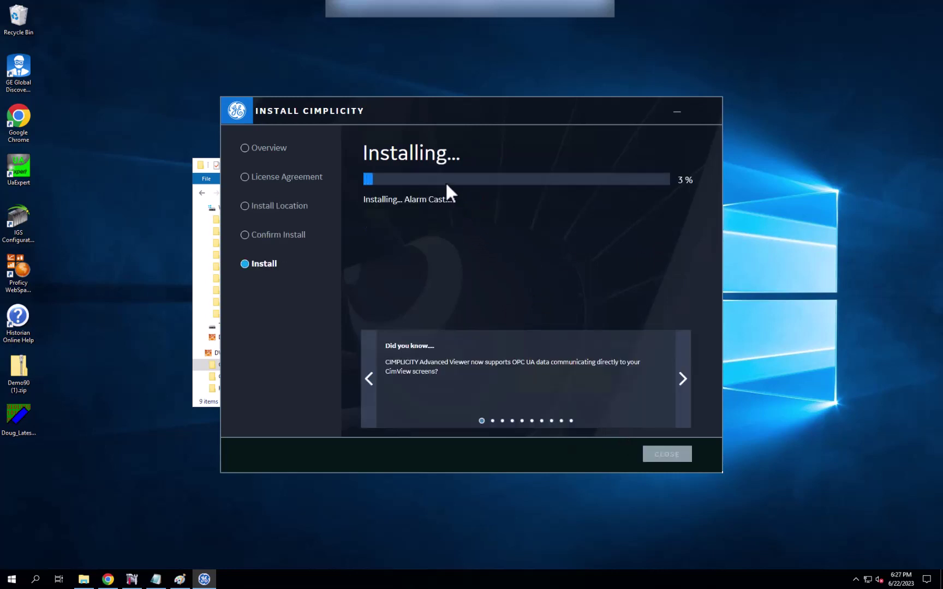
pyautogui.click(683, 378)
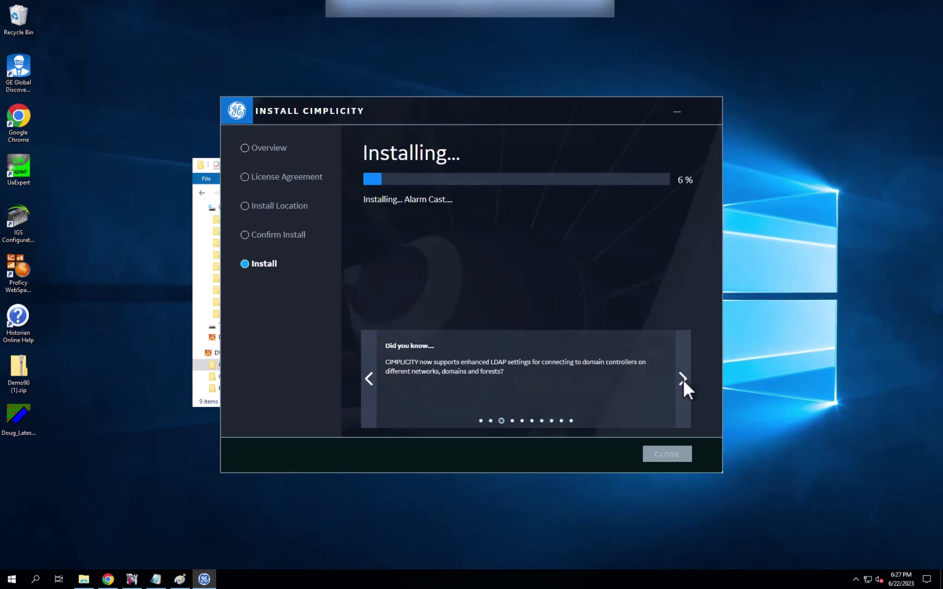
pyautogui.click(683, 378)
pyautogui.click(683, 378)
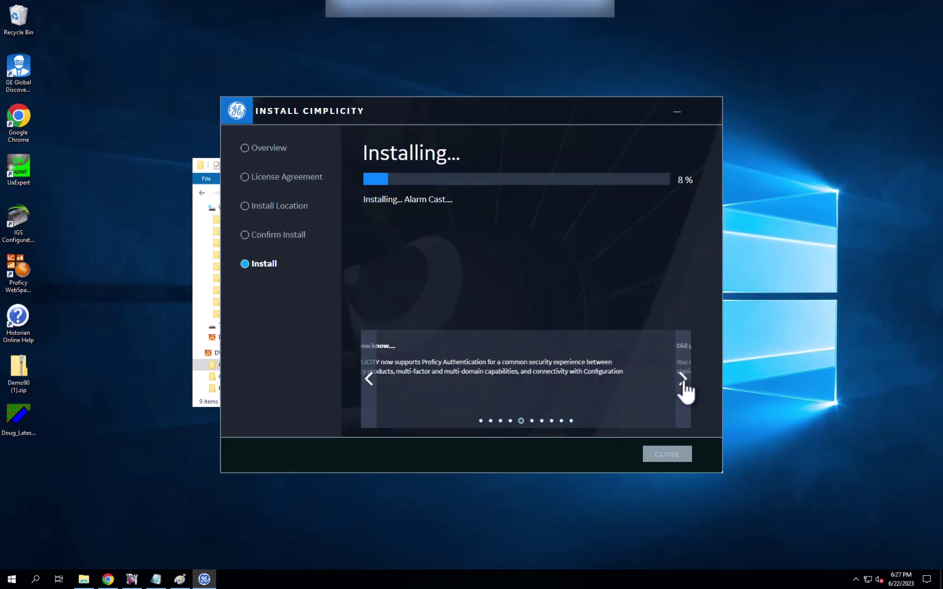
pyautogui.click(683, 378)
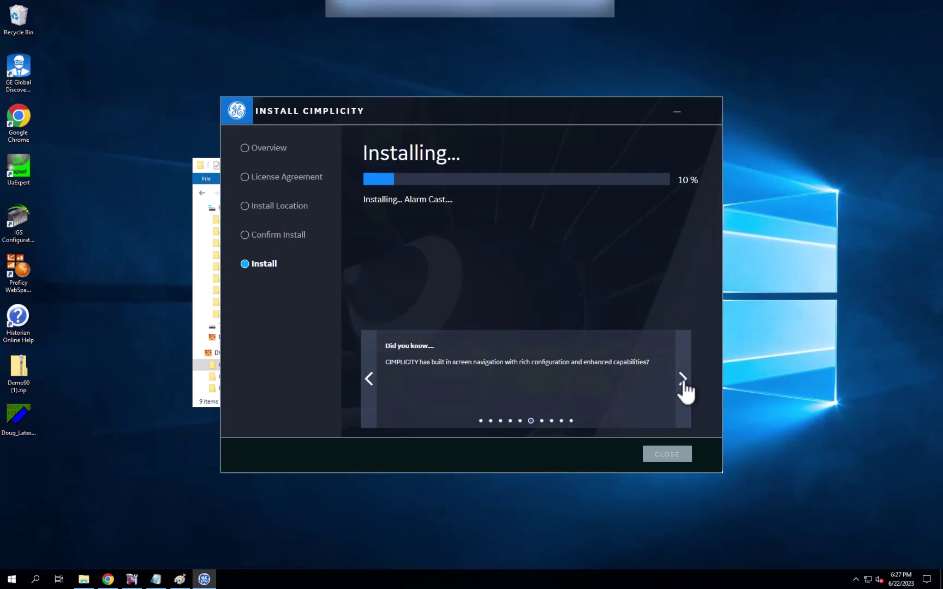
pyautogui.click(683, 378)
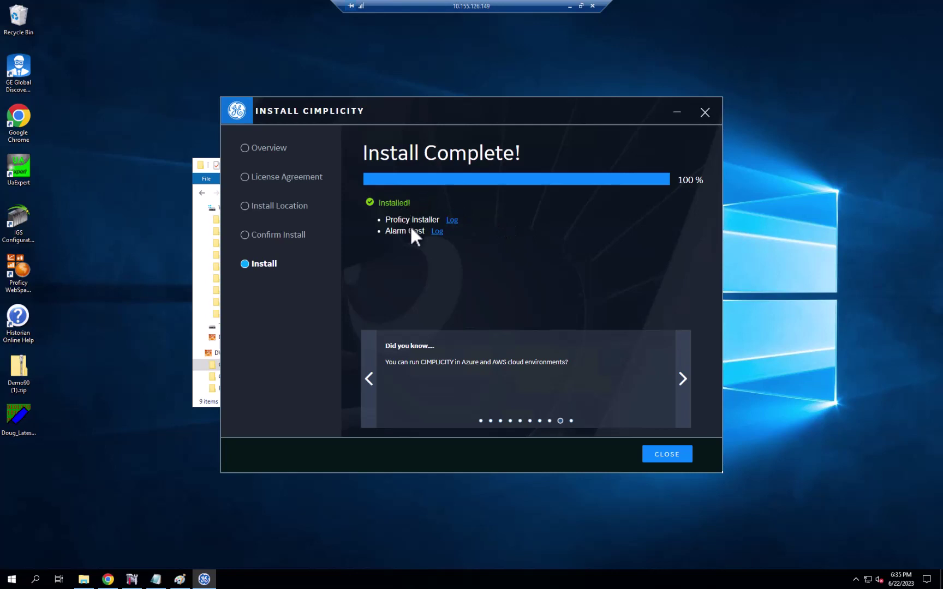
# - View and close the Proficy Installer log, then close the installer to get the Reboot Required prompt
pyautogui.click(452, 220)
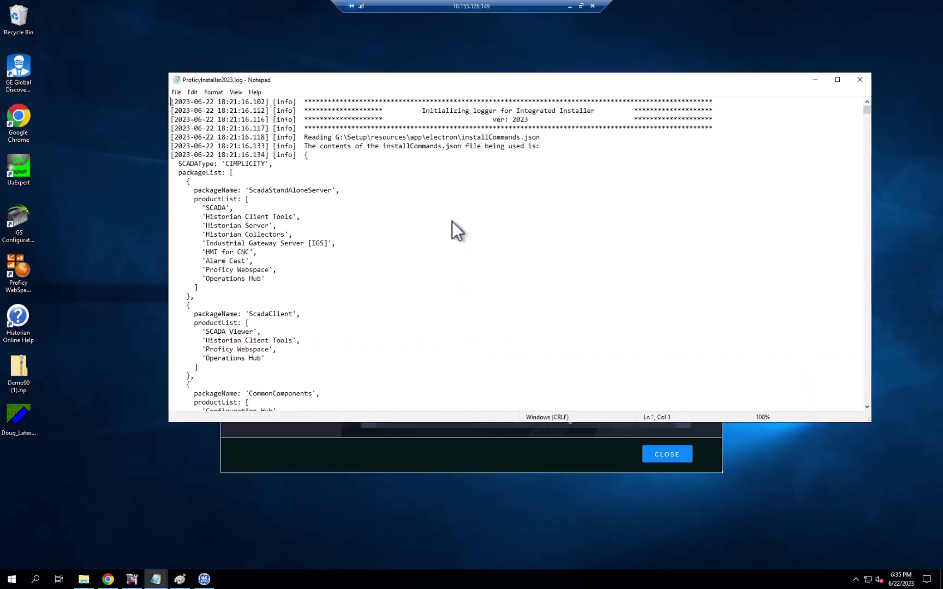
pyautogui.click(860, 81)
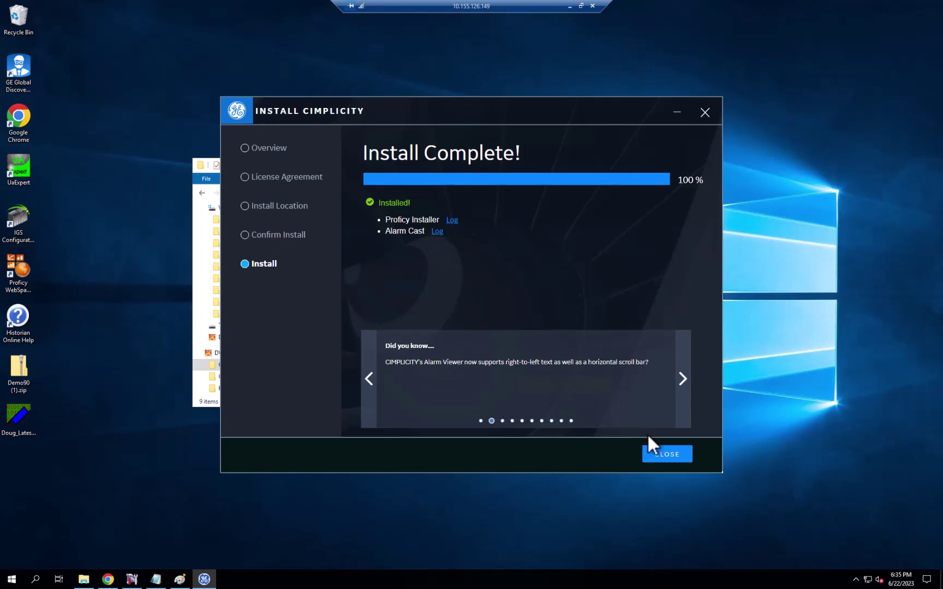
pyautogui.click(667, 454)
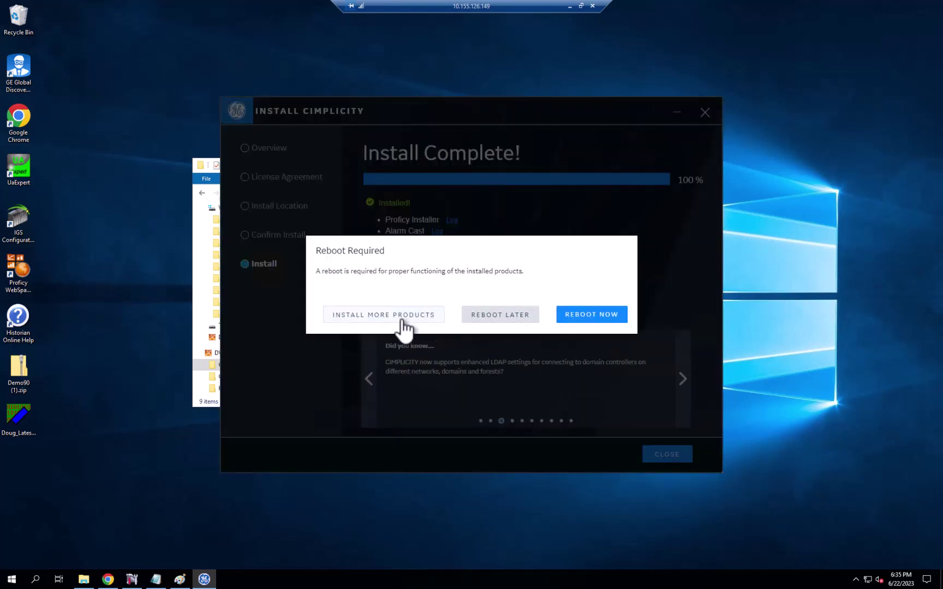